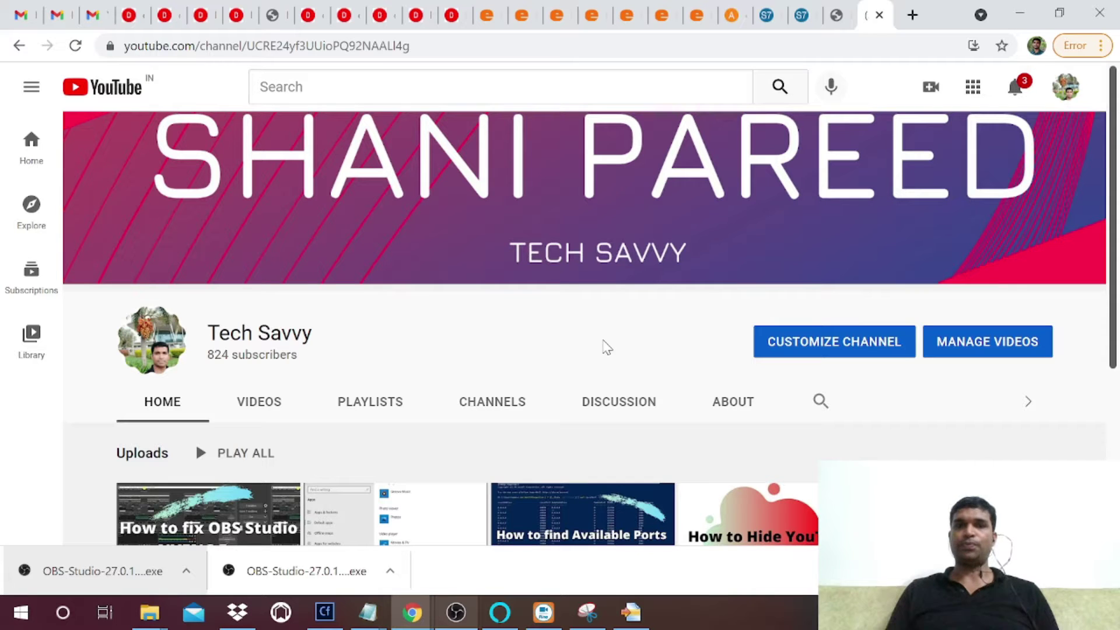
# Search the web for "download obs studio" in a new browser tab.
pyautogui.click(913, 21)
pyautogui.write('download os')
pyautogui.press('BackSpace')
pyautogui.write('s')
pyautogui.press('BackSpace')
pyautogui.write('b')
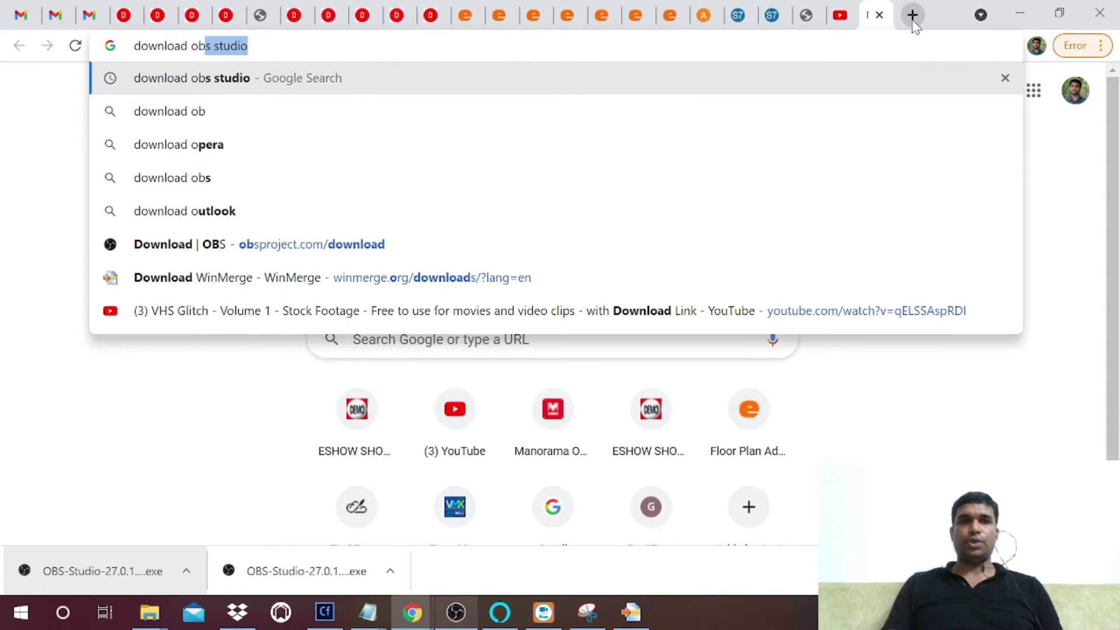
pyautogui.write('s')
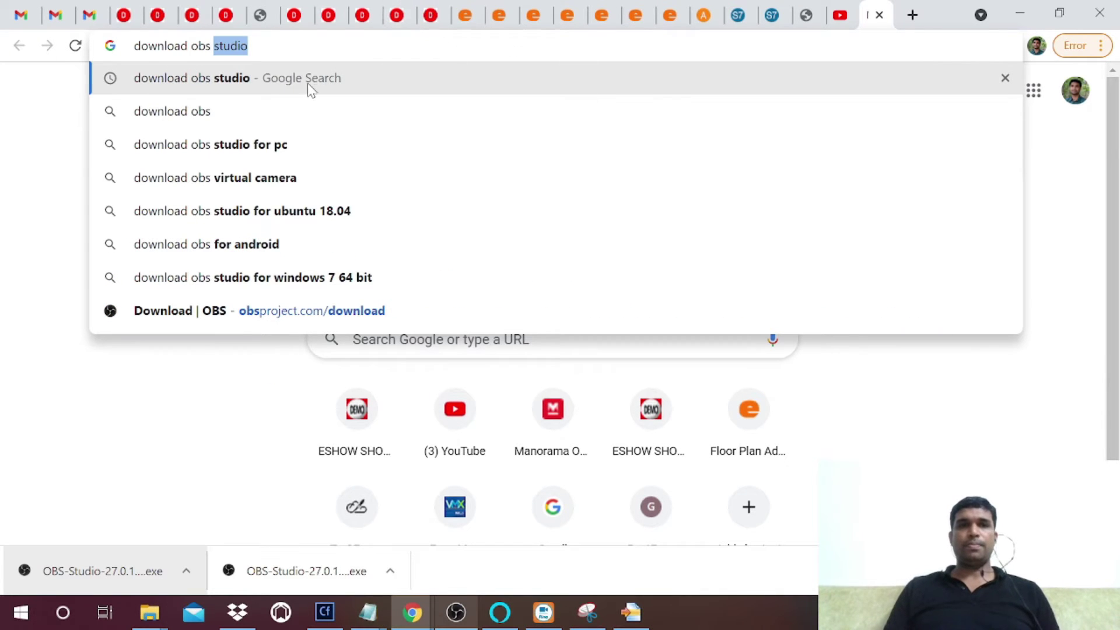
pyautogui.click(307, 83)
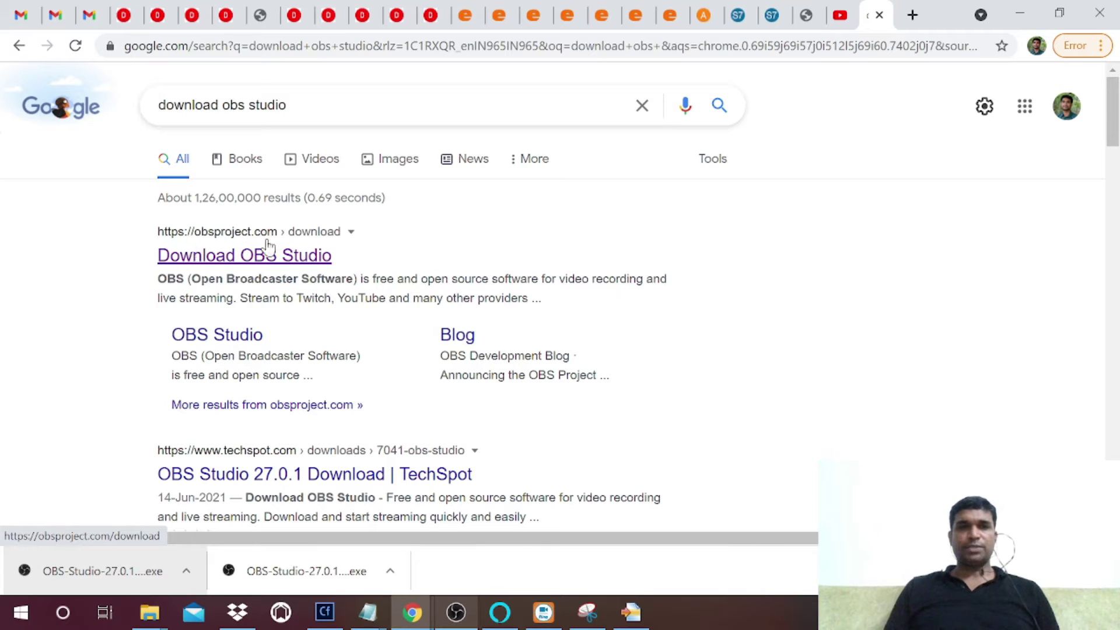
# Open the Download OBS Studio page on obsproject.com and download the standard Windows installer.
pyautogui.click(231, 260)
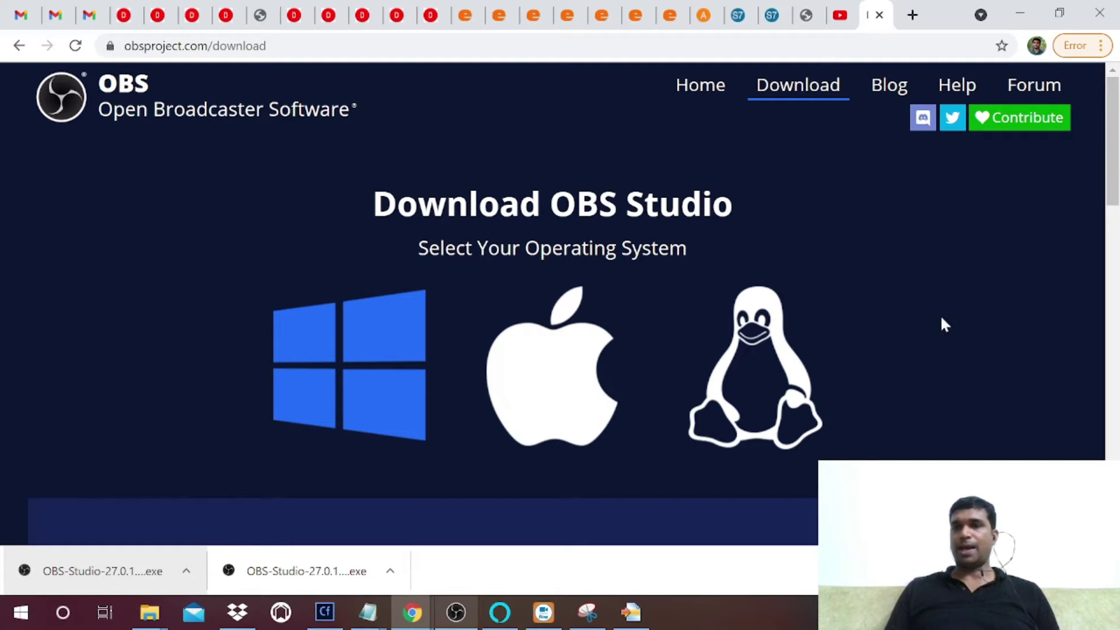
pyautogui.scroll(-4, 1115, 174)
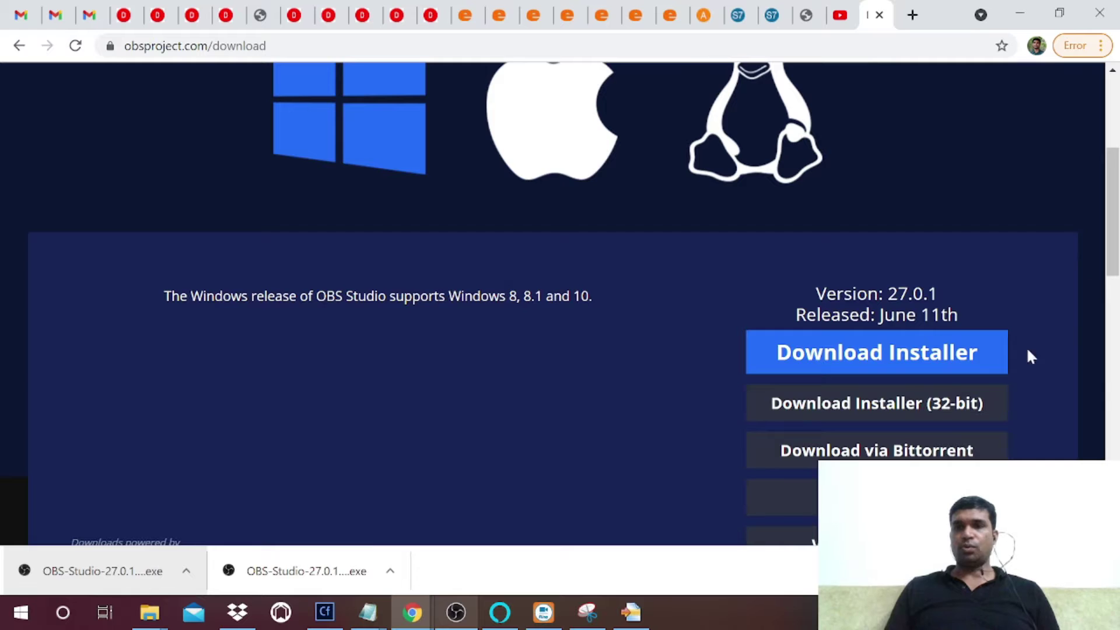
pyautogui.click(852, 352)
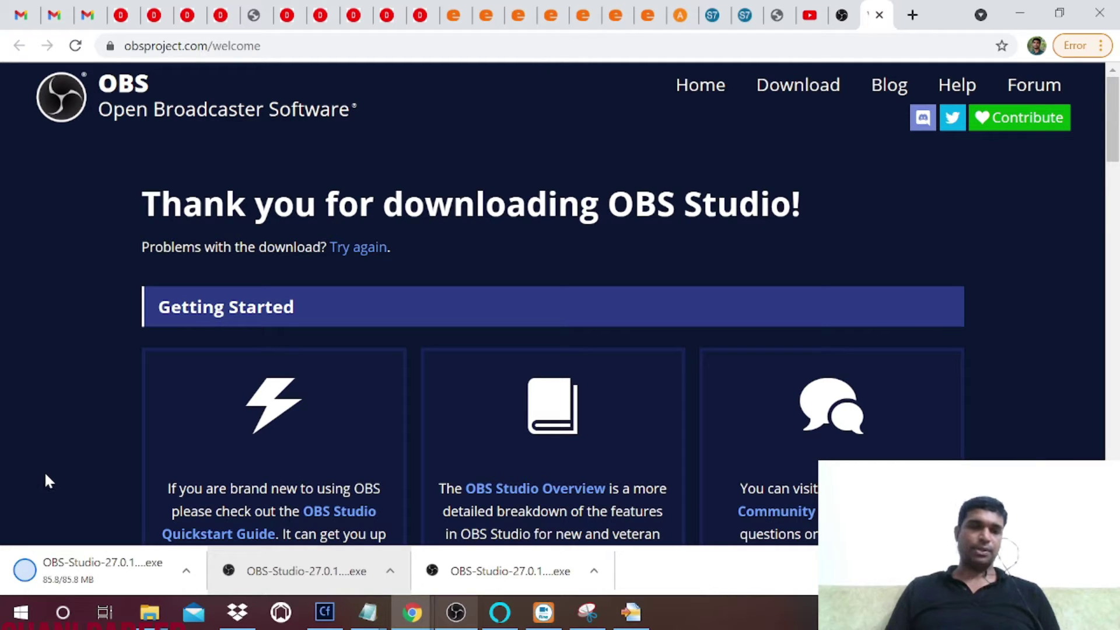
# Try to install OBS Studio 27.0.1 with the downloaded installer, then cancel the setup.
pyautogui.click(90, 575)
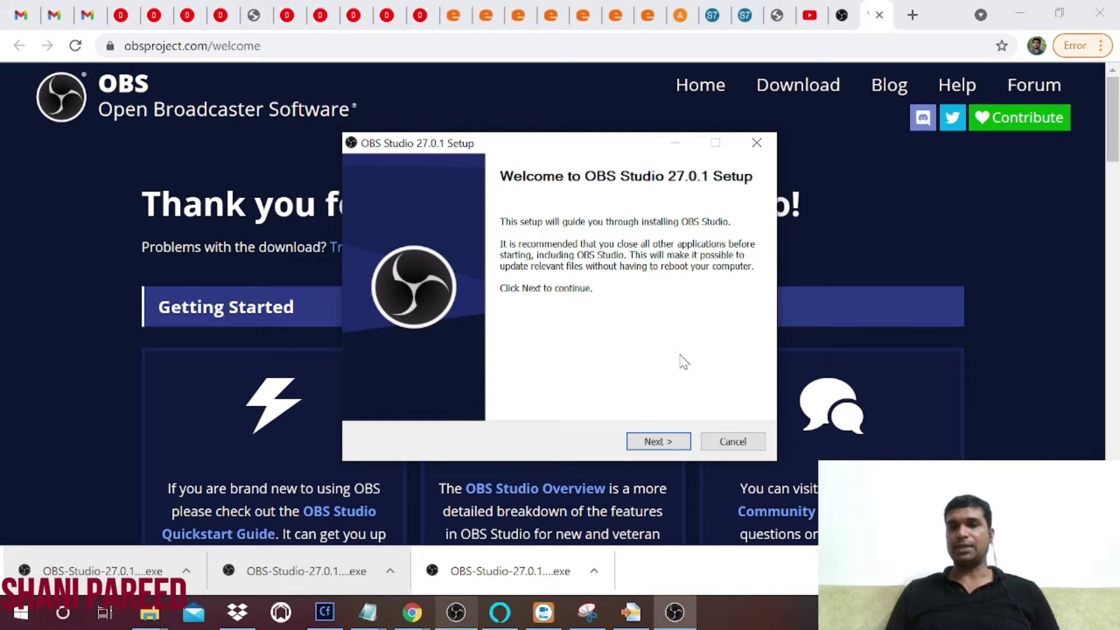
pyautogui.click(657, 442)
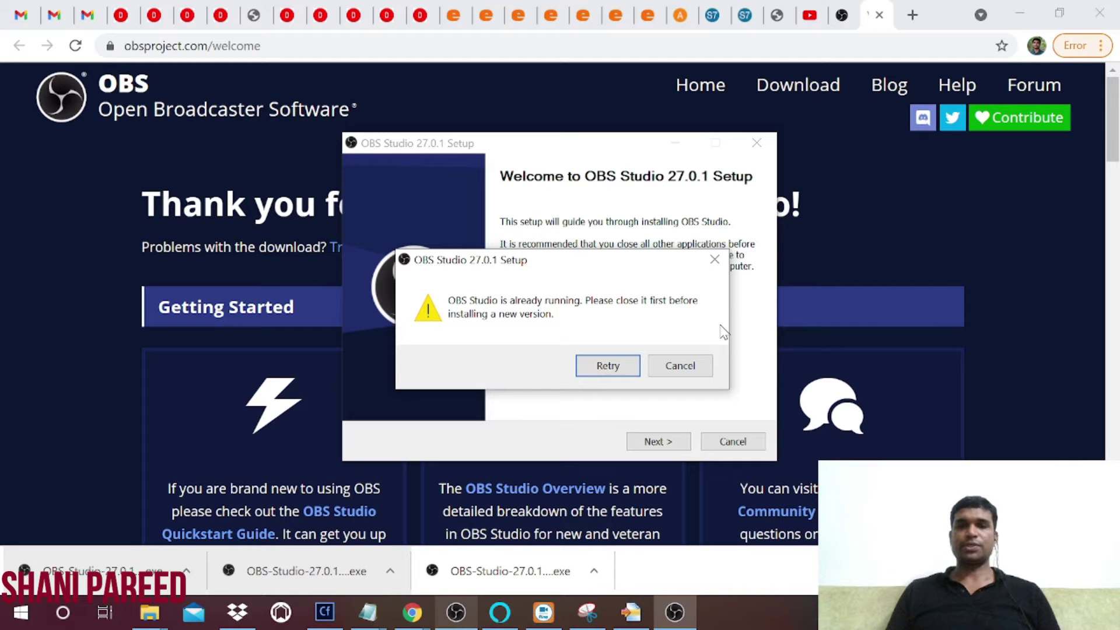
pyautogui.click(690, 368)
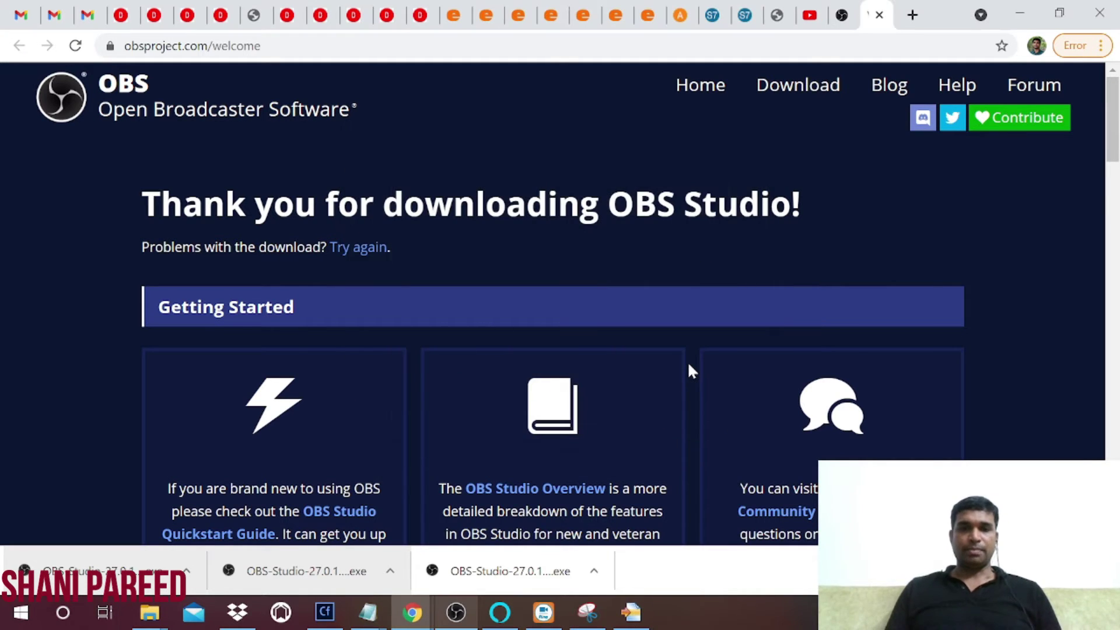
# Switch to the running OBS Studio program and open its settings.
pyautogui.click(456, 612)
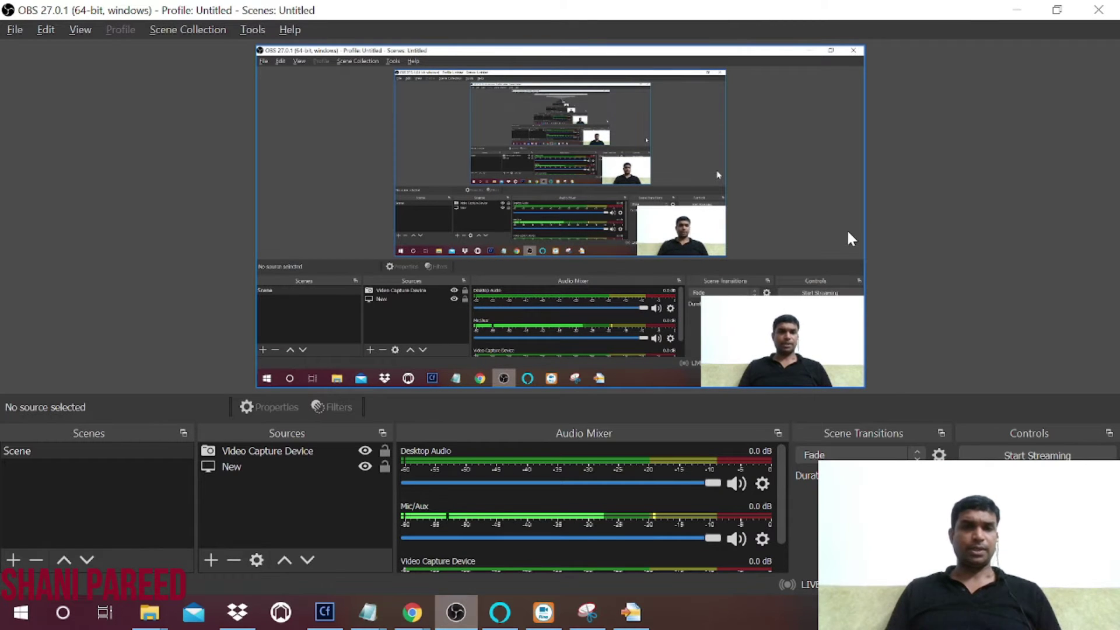
pyautogui.click(14, 30)
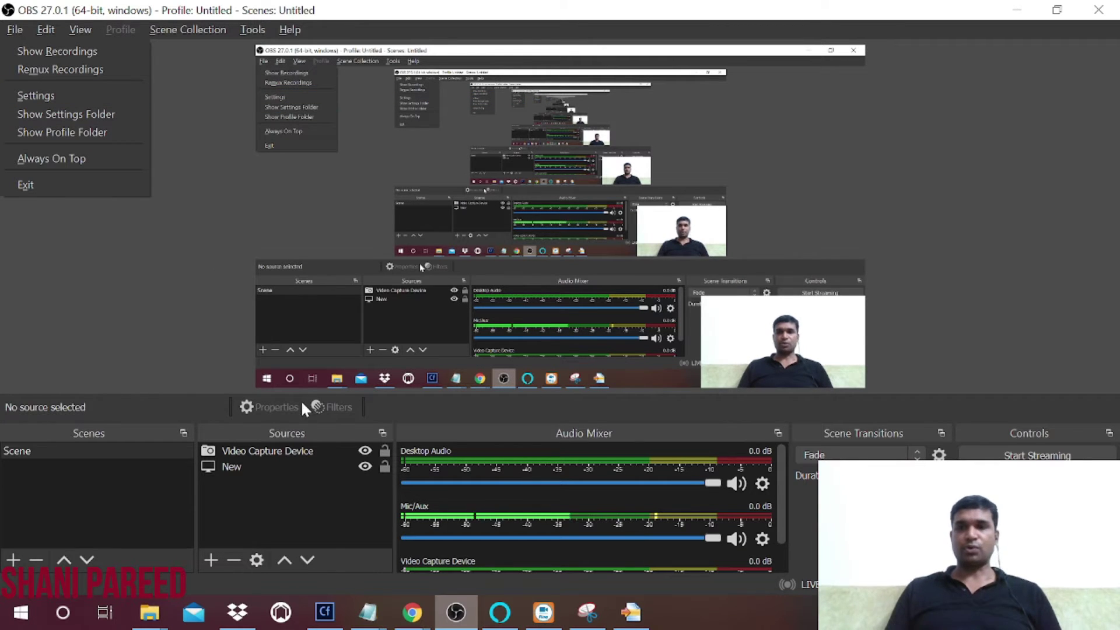
pyautogui.click(1022, 363)
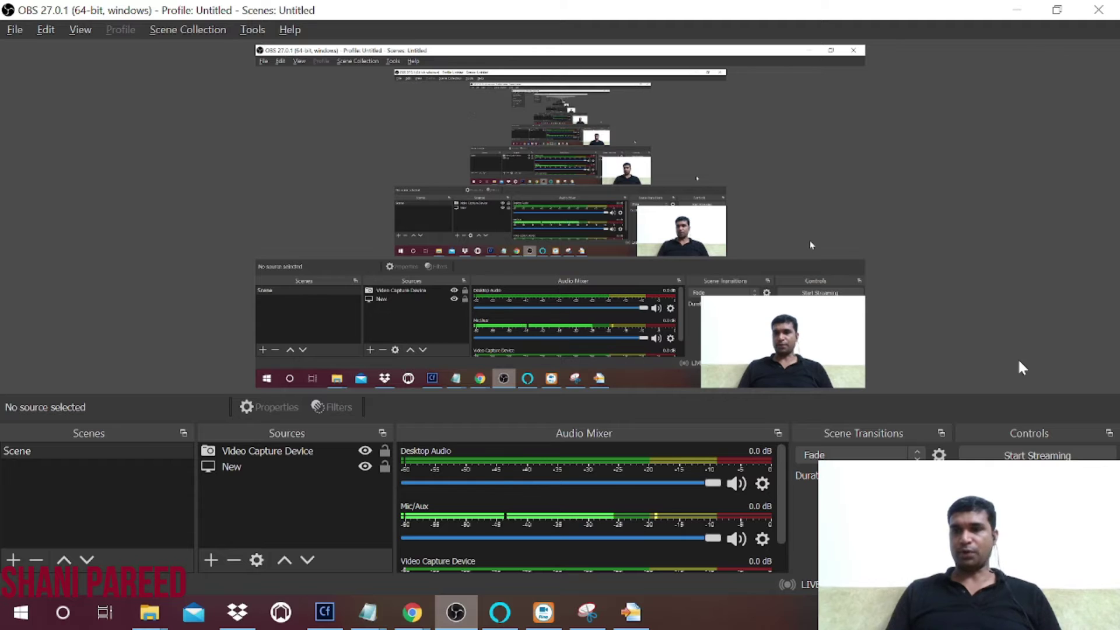
pyautogui.moveTo(1071, 496); pyautogui.dragTo(1036, 513)
pyautogui.click(1038, 540)
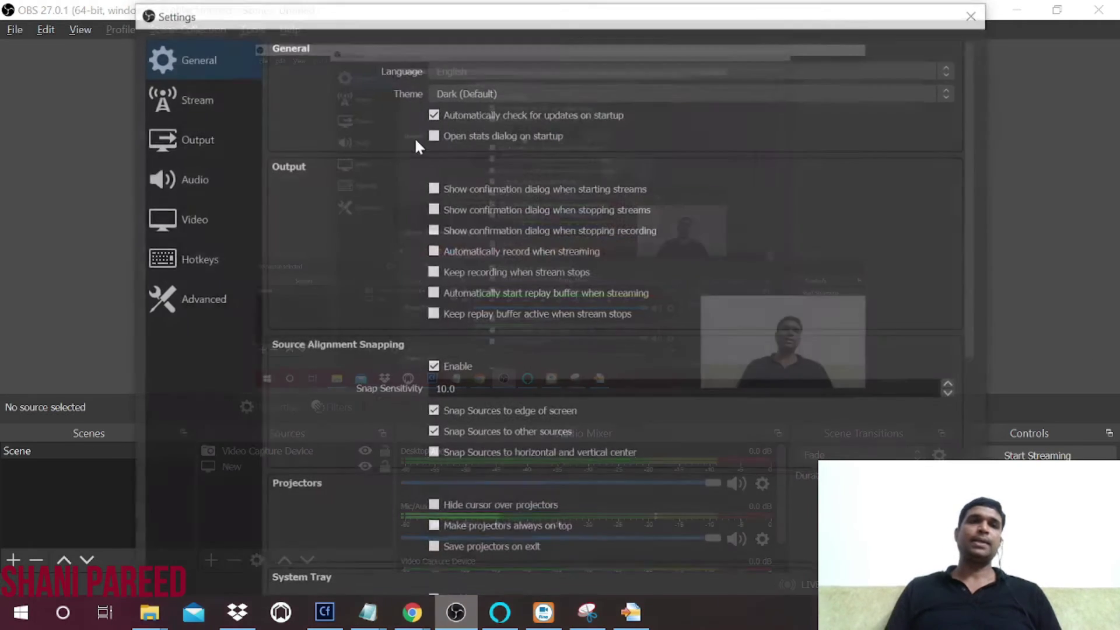
# Examine the Output, Stream, Audio, Hotkeys and Advanced settings, and close the settings without changes.
pyautogui.click(181, 144)
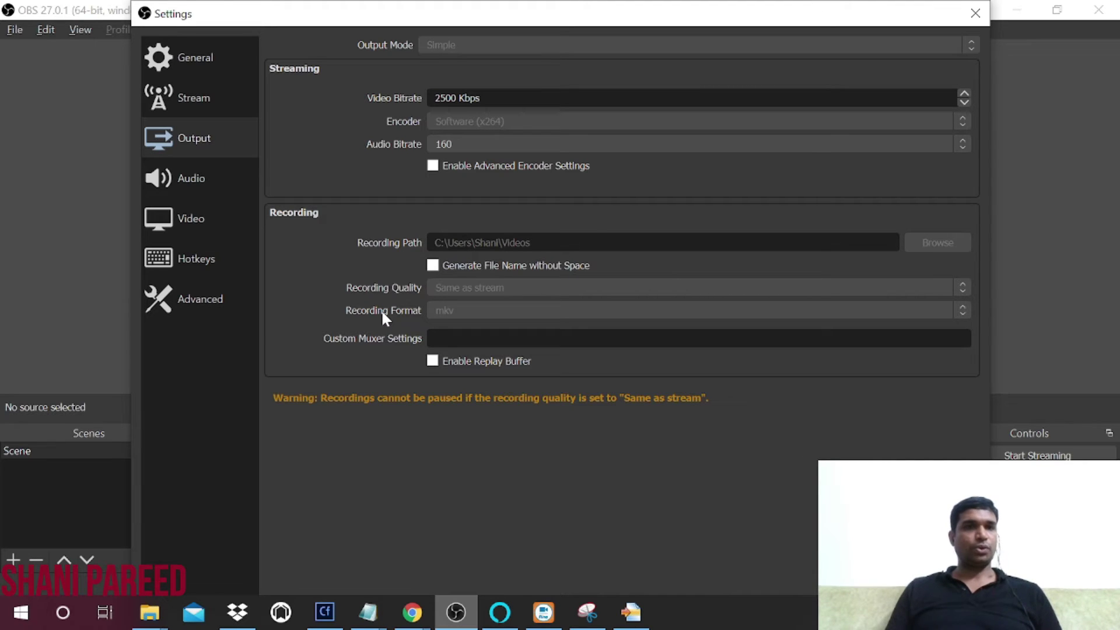
pyautogui.click(202, 61)
pyautogui.click(202, 96)
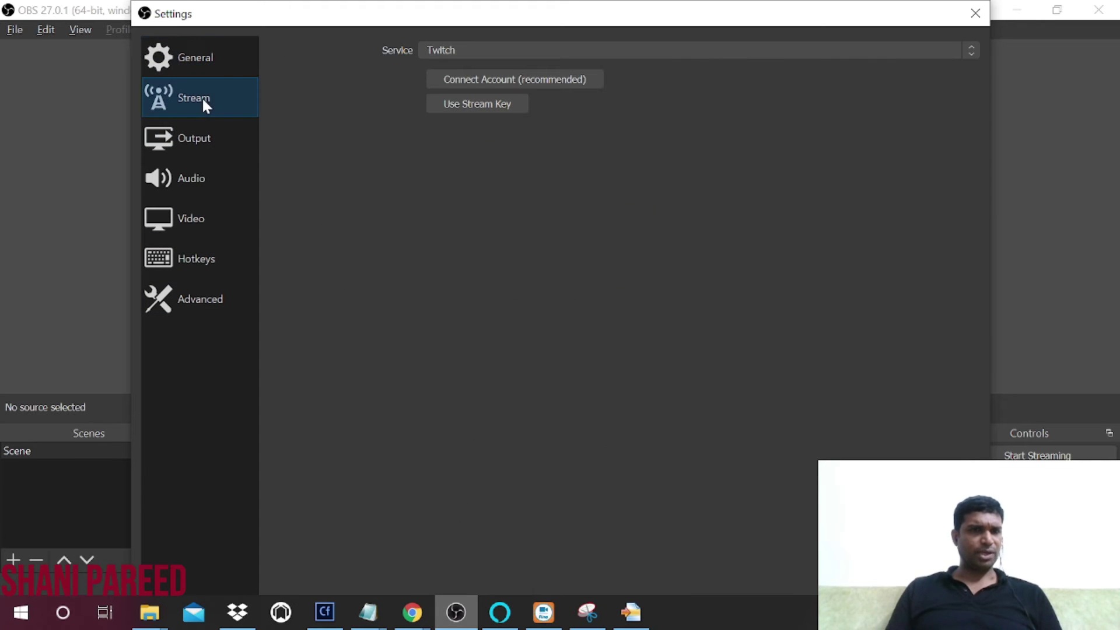
pyautogui.click(189, 166)
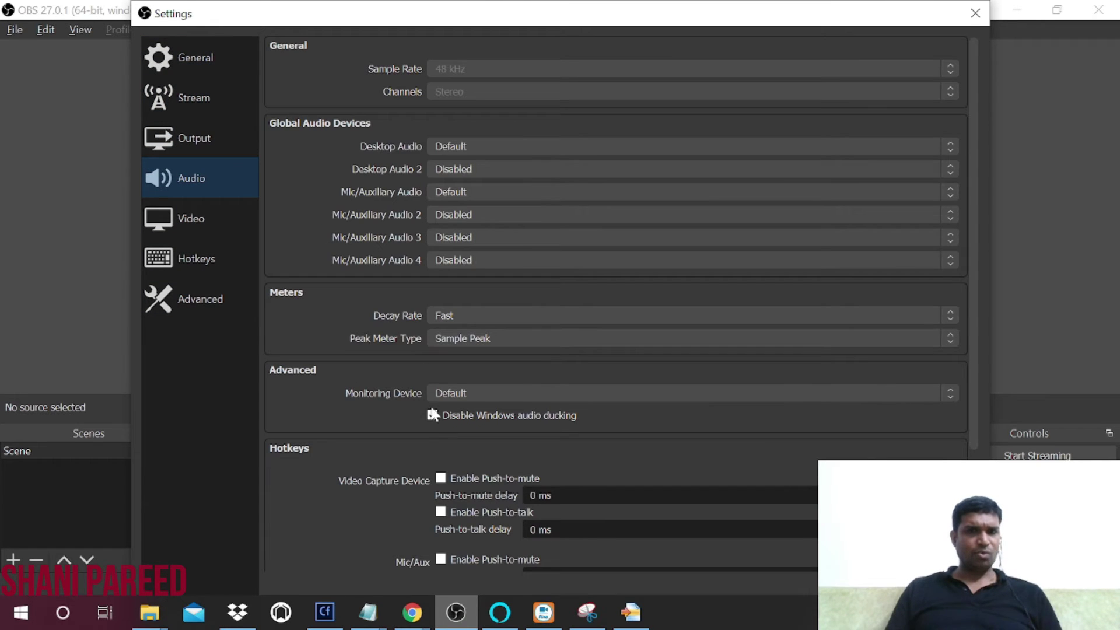
pyautogui.click(199, 270)
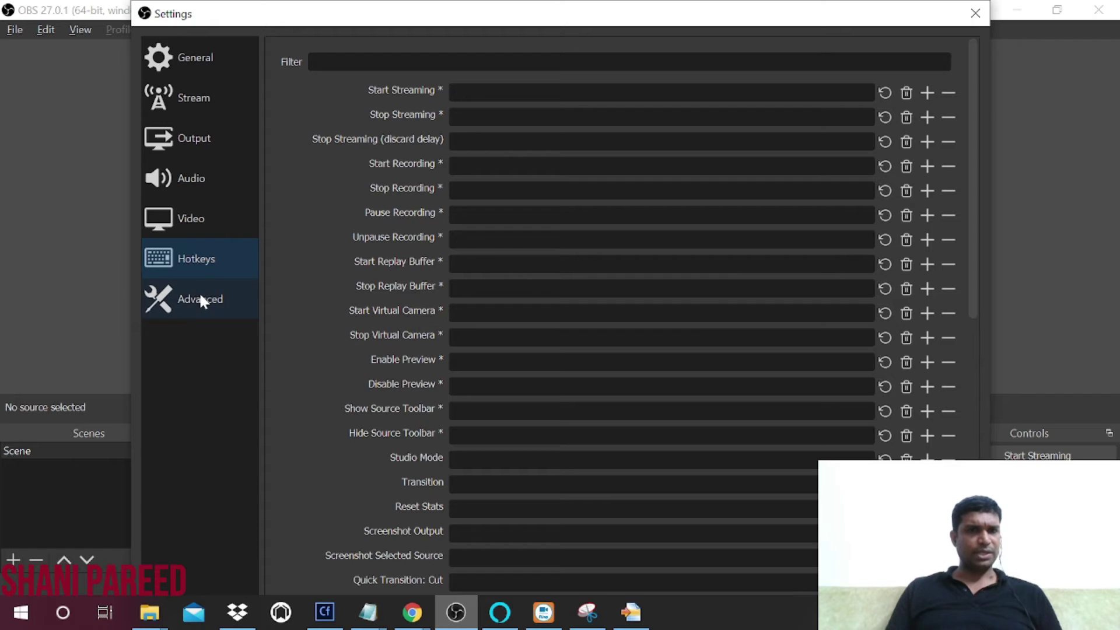
pyautogui.click(200, 297)
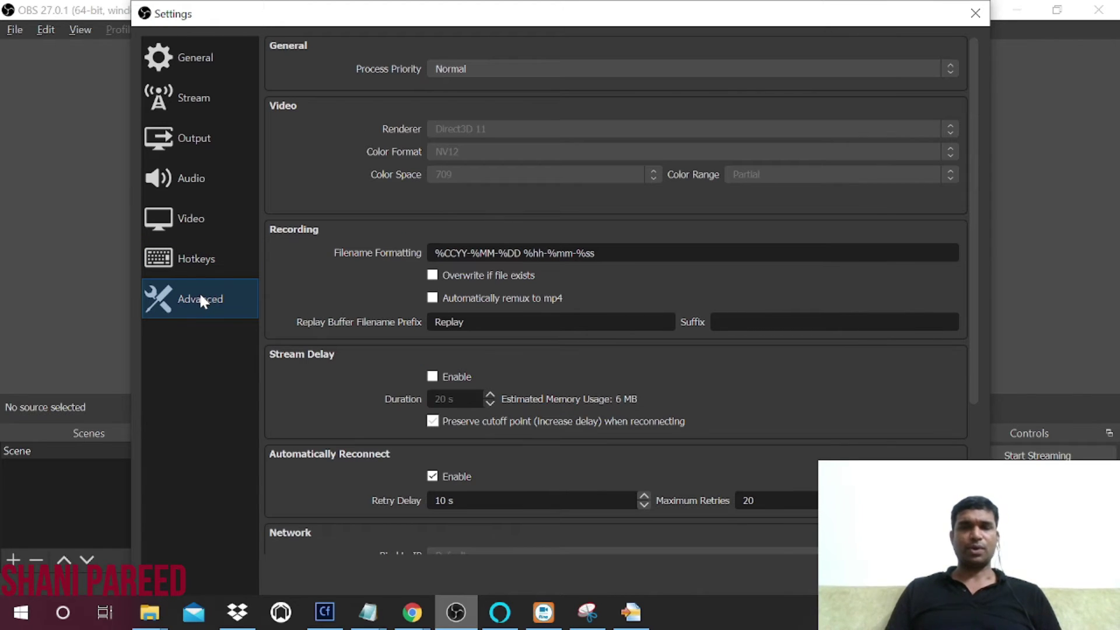
pyautogui.click(976, 14)
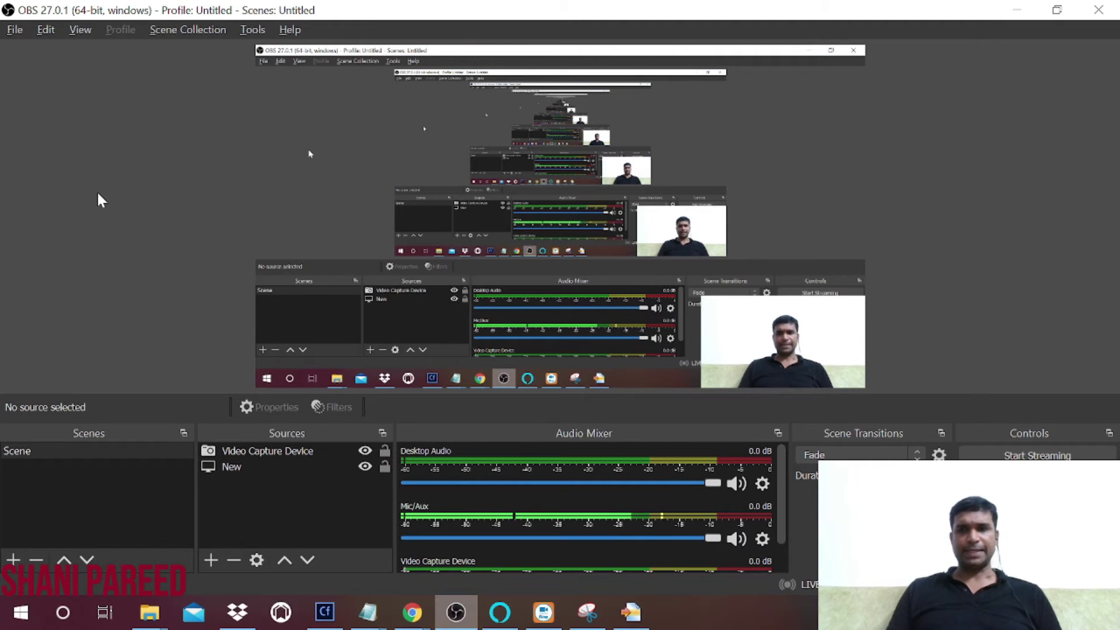
# Begin adding a new Display Capture source to the scene, then cancel it.
pyautogui.click(261, 497)
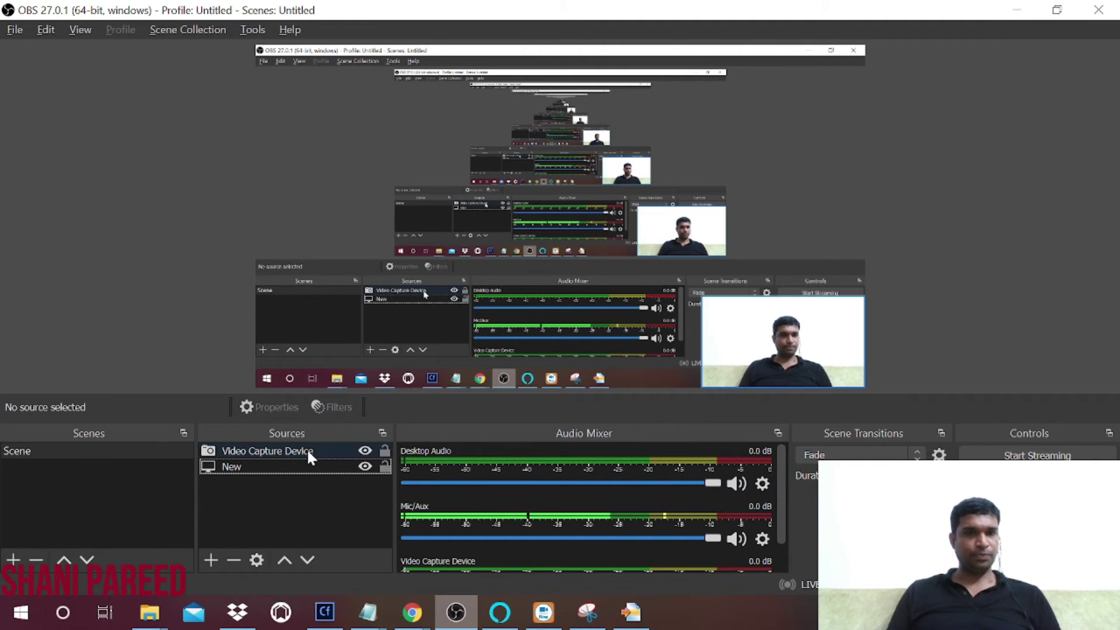
pyautogui.click(212, 560)
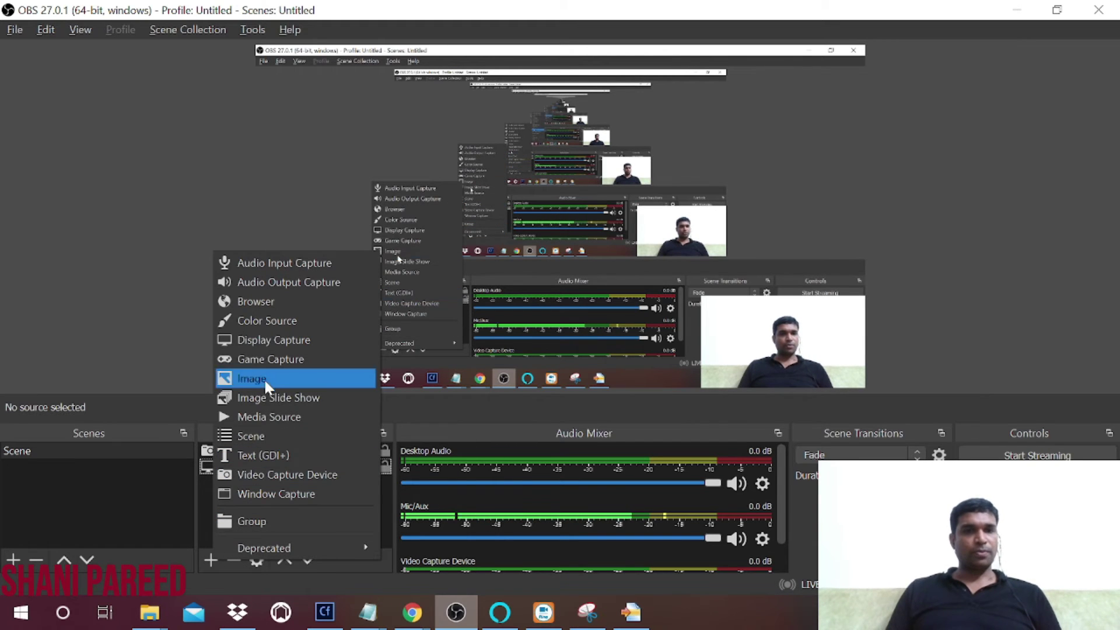
pyautogui.click(316, 340)
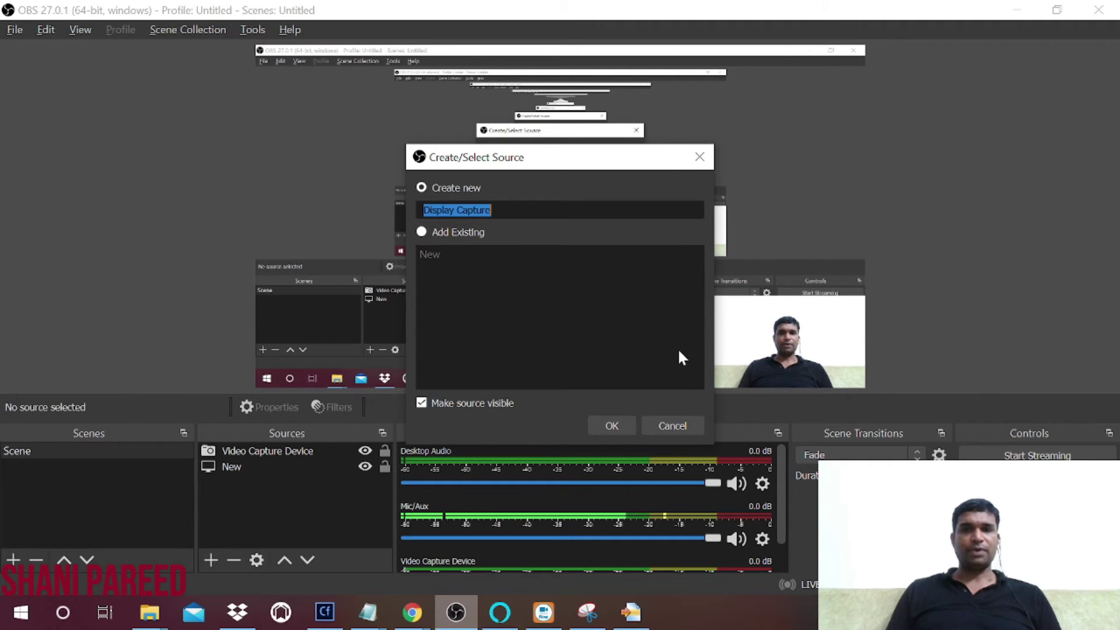
pyautogui.click(691, 424)
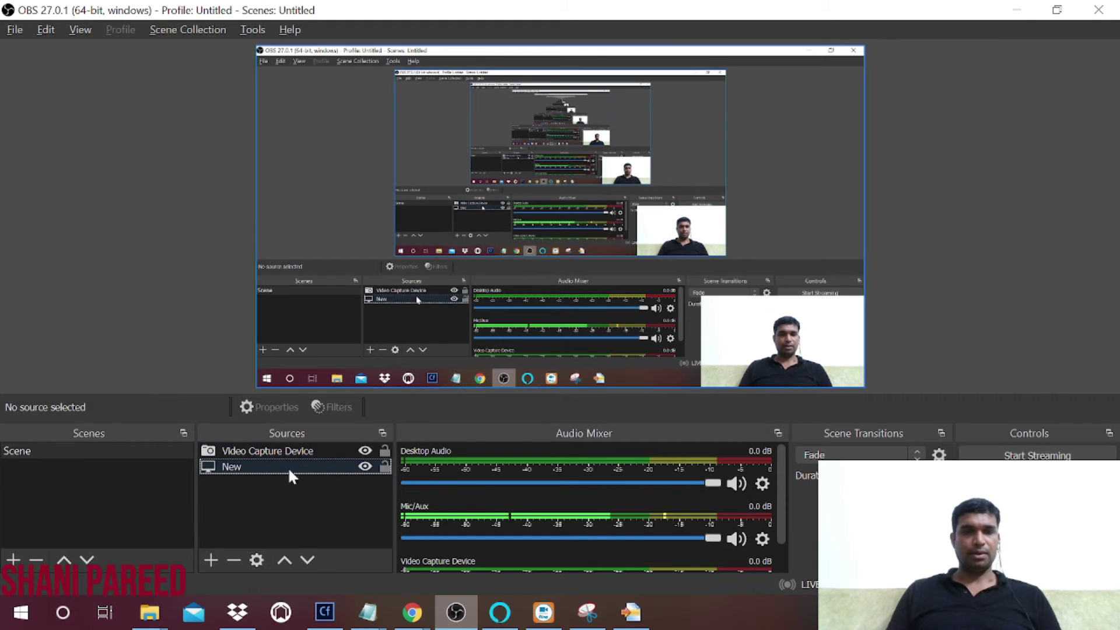
# Begin adding a new Video Capture Device source to the scene, then cancel it.
pyautogui.rightClick(289, 509)
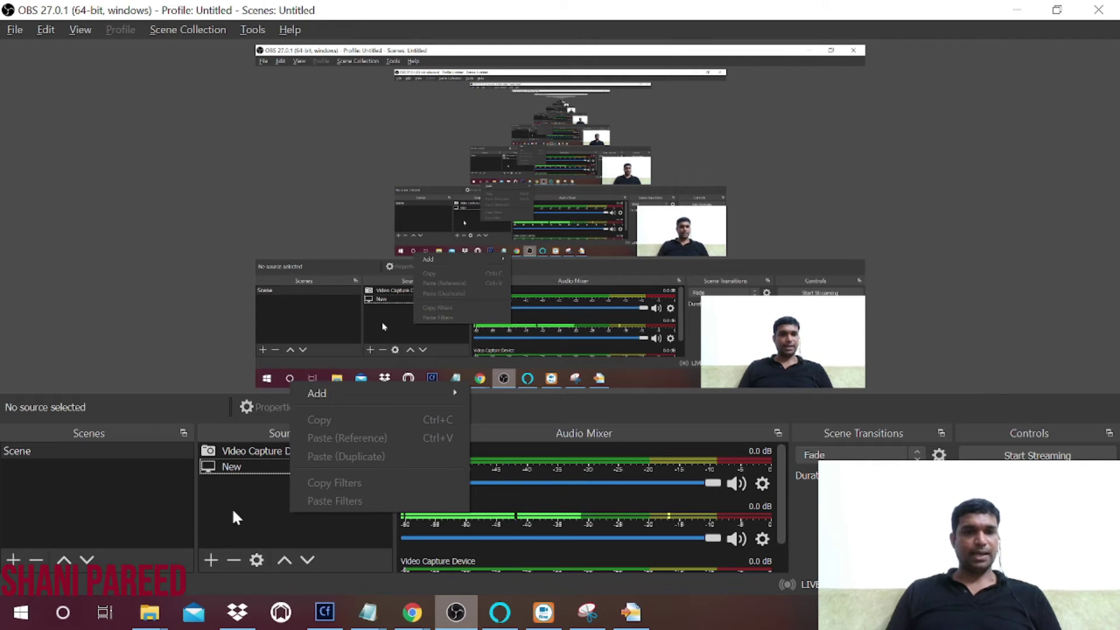
pyautogui.click(219, 556)
pyautogui.click(211, 562)
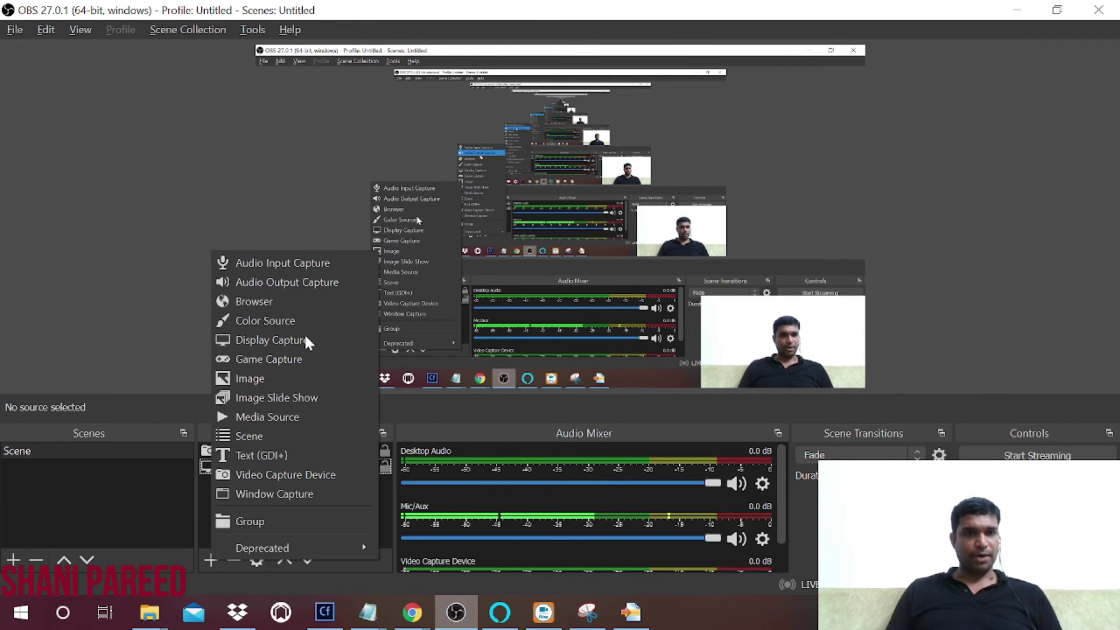
pyautogui.click(314, 474)
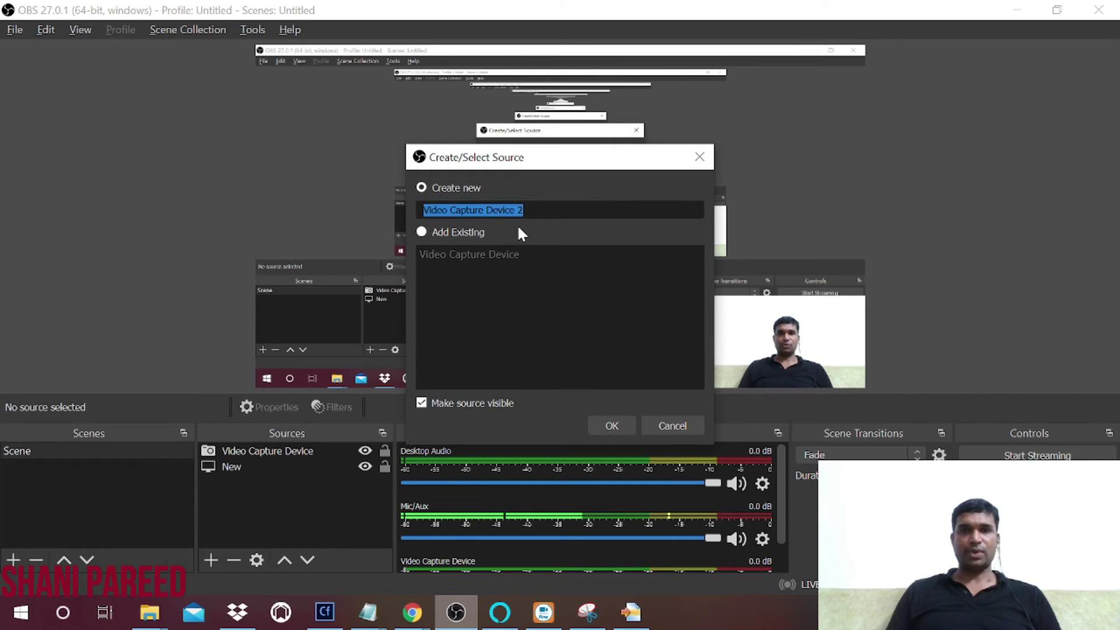
pyautogui.click(681, 424)
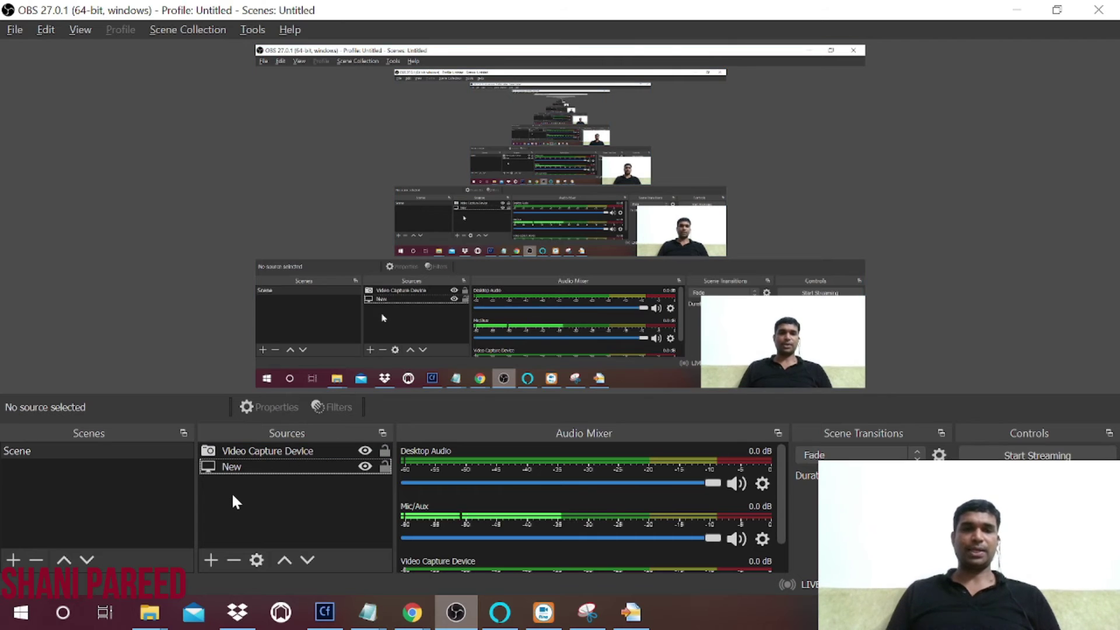
pyautogui.click(210, 560)
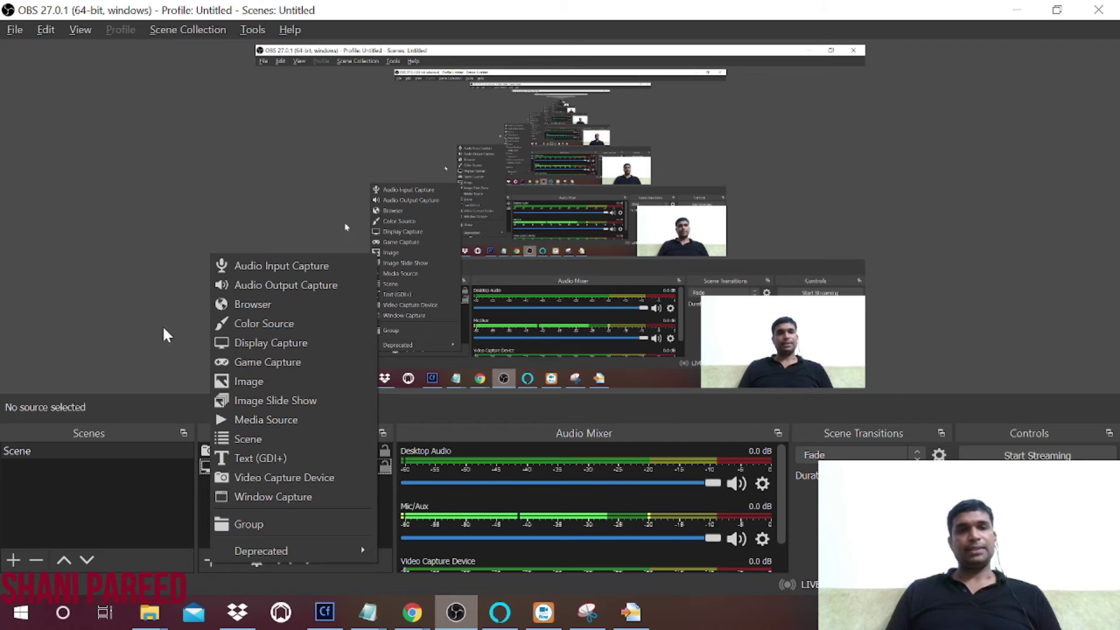
pyautogui.click(155, 310)
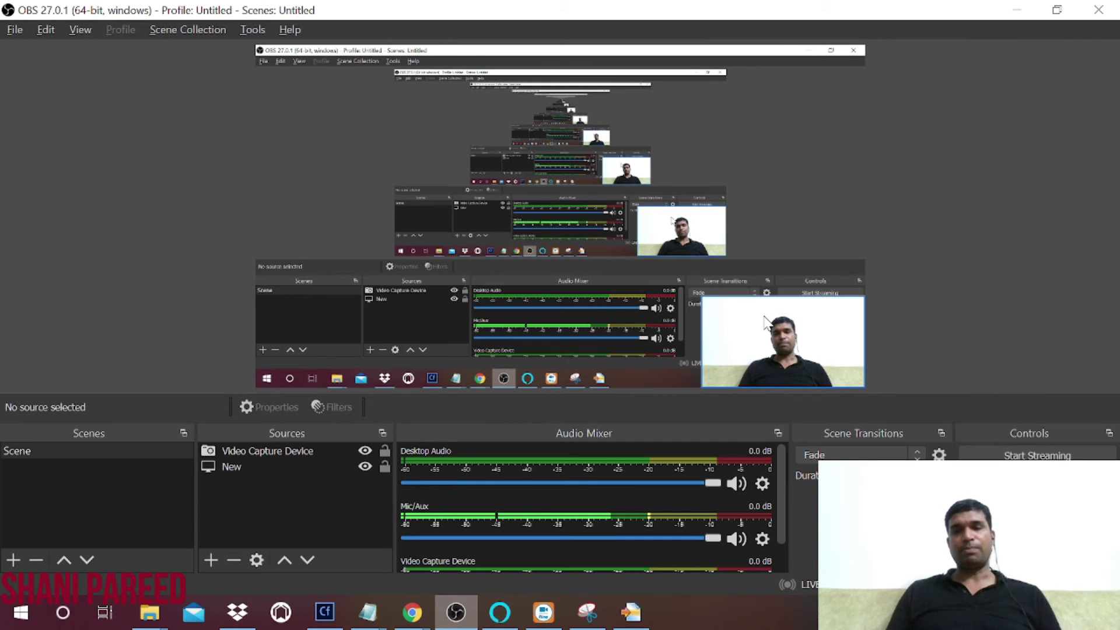
# Move the webcam overlay to the preview's upper-left area, return it to the lower-right corner, and deselect it.
pyautogui.moveTo(766, 322); pyautogui.dragTo(286, 103)
pyautogui.moveTo(308, 153); pyautogui.dragTo(818, 345)
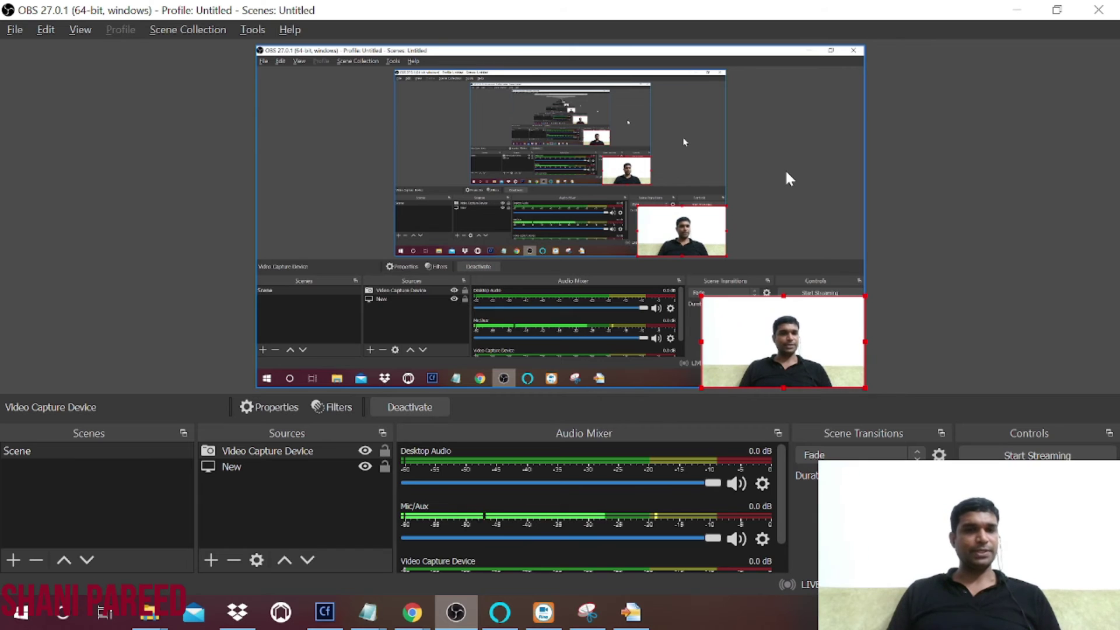
pyautogui.click(282, 492)
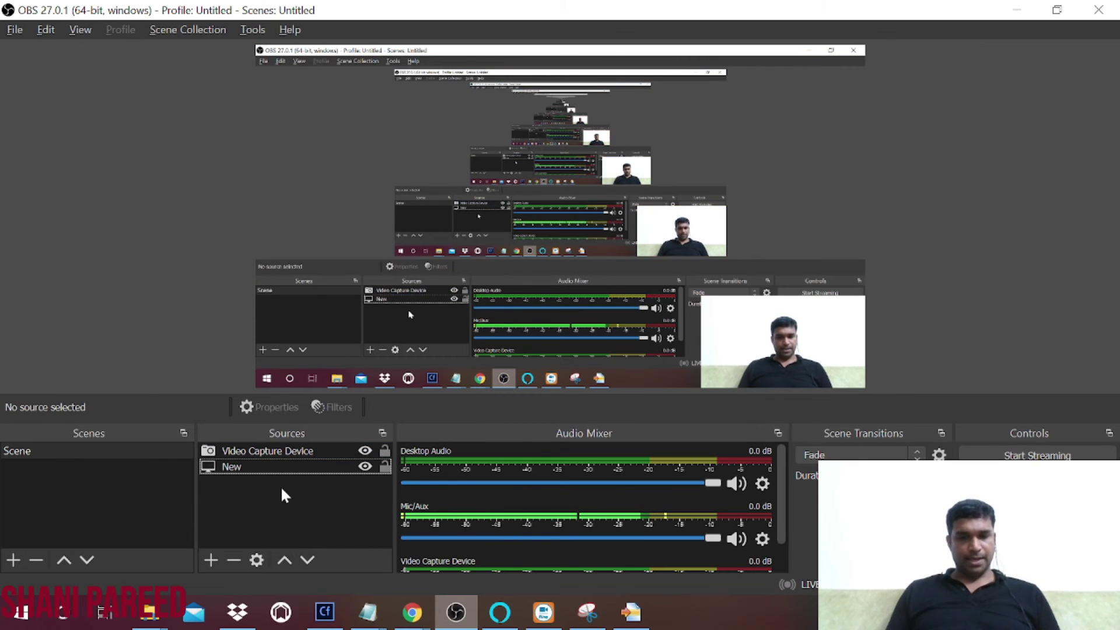
pyautogui.click(211, 560)
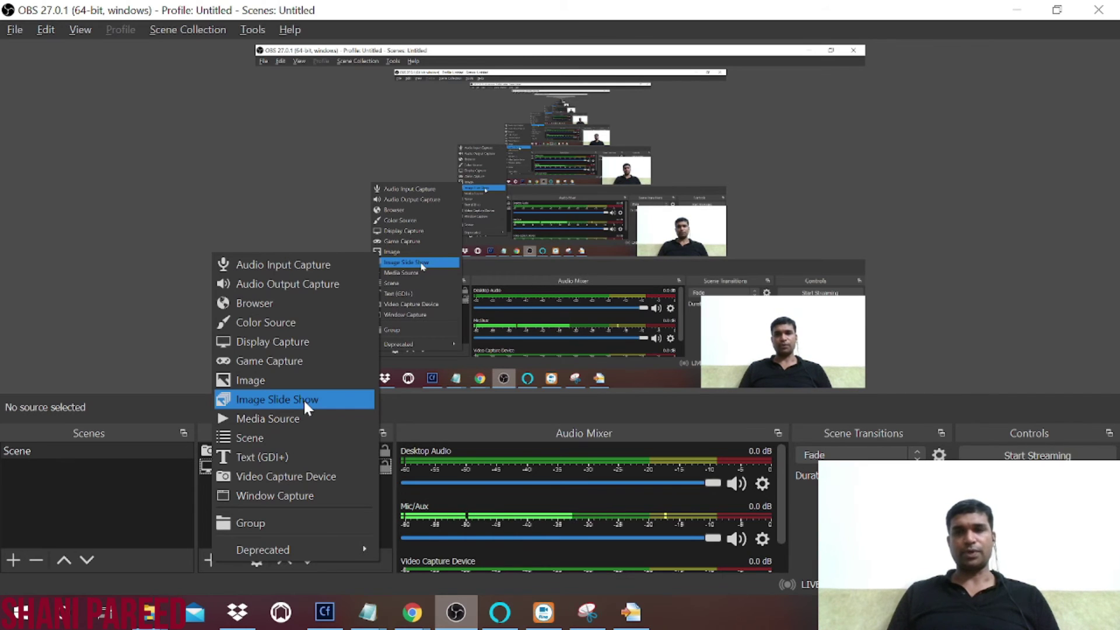
pyautogui.click(138, 224)
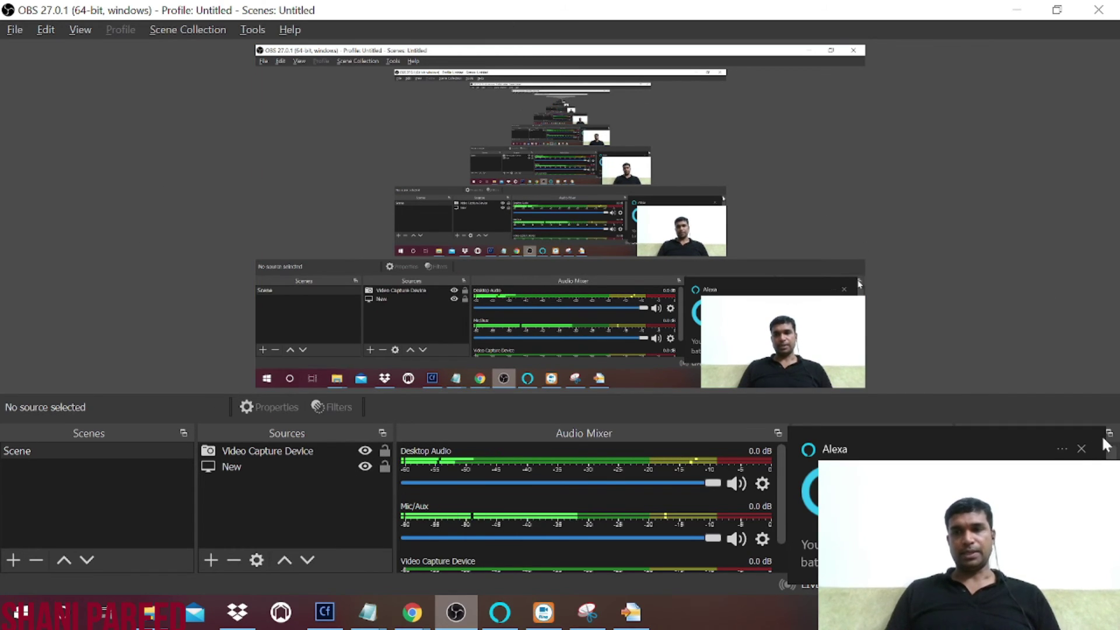
pyautogui.click(1081, 449)
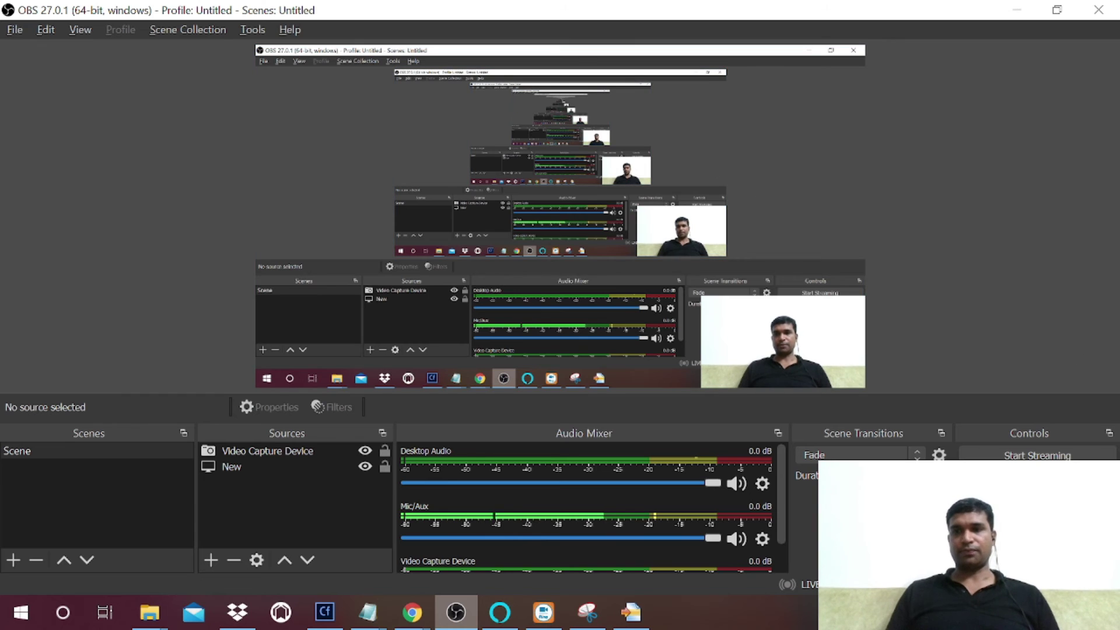
# Review the streaming and recording options in the Output settings, then close the settings.
pyautogui.click(1038, 539)
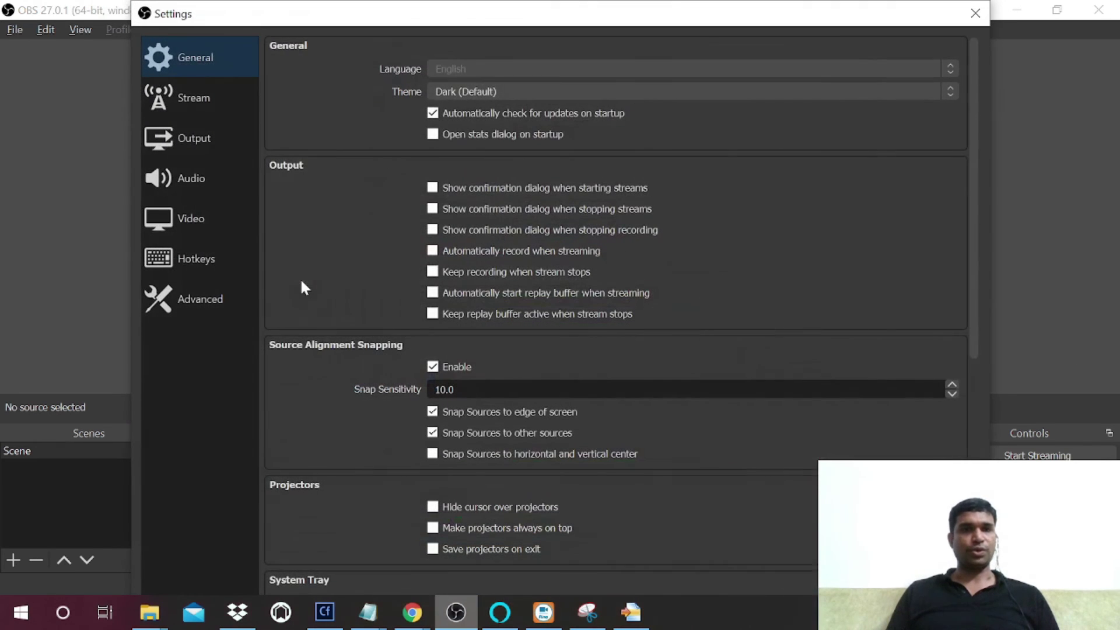
pyautogui.click(191, 140)
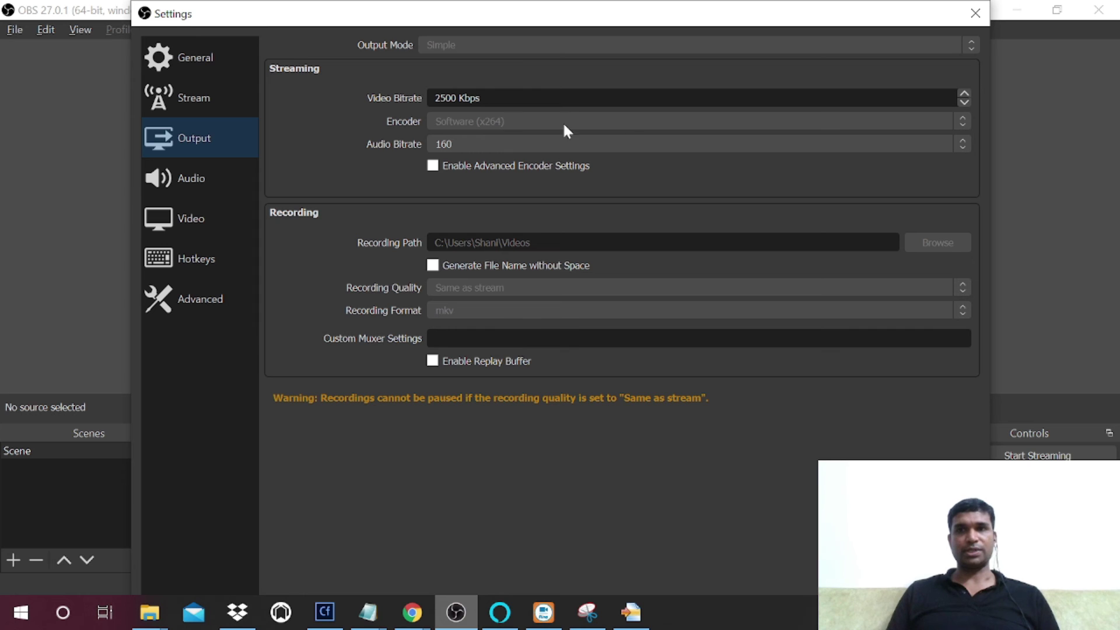
pyautogui.click(977, 13)
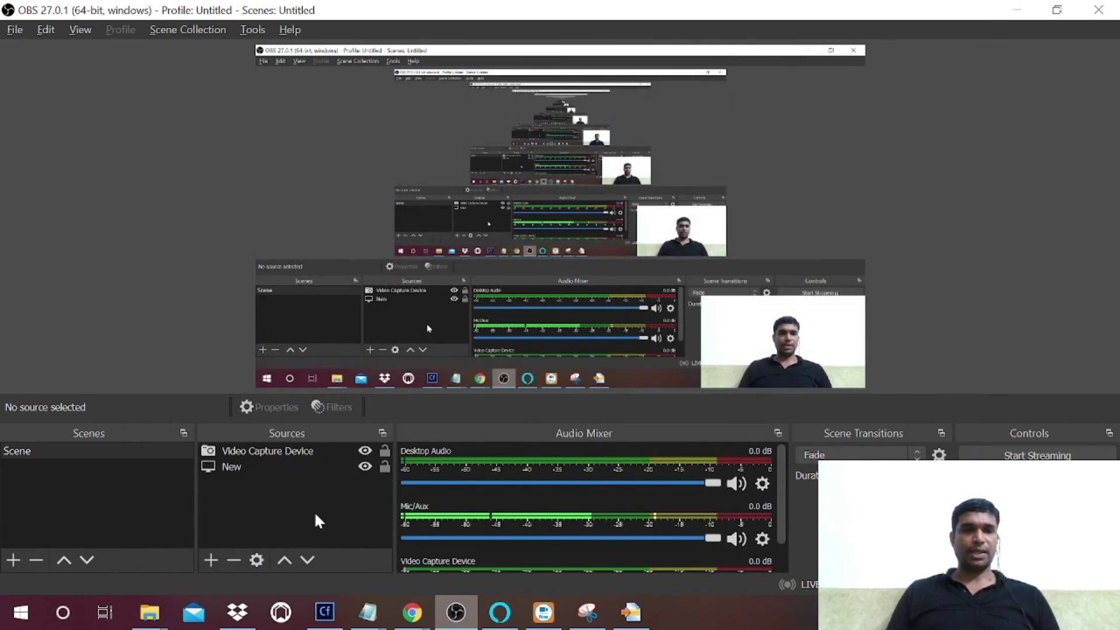
pyautogui.rightClick(260, 509)
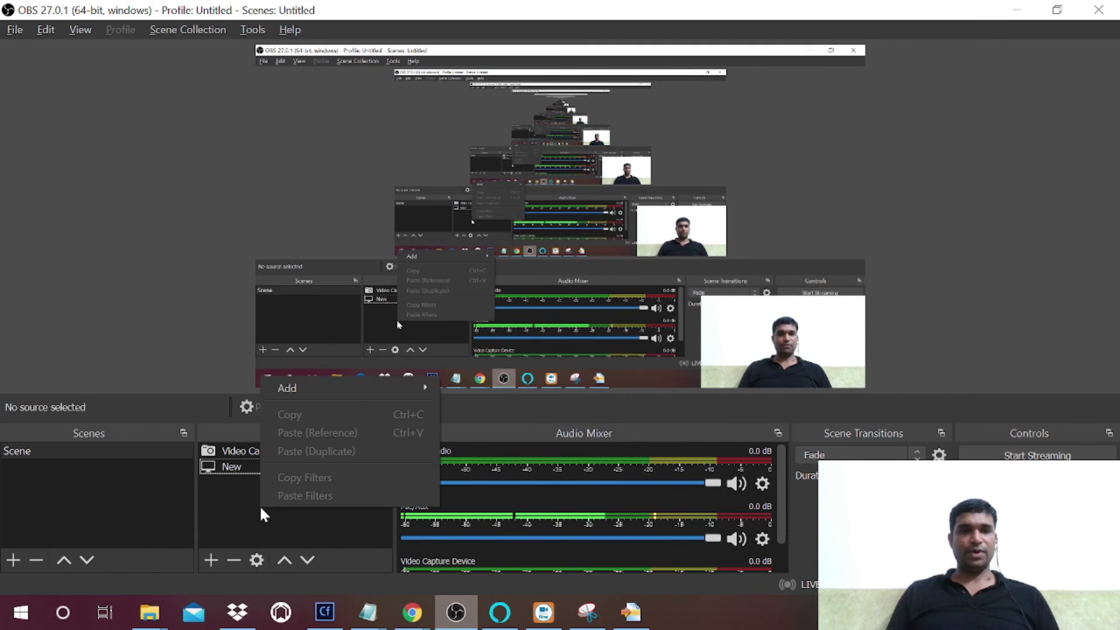
pyautogui.click(223, 552)
pyautogui.click(209, 560)
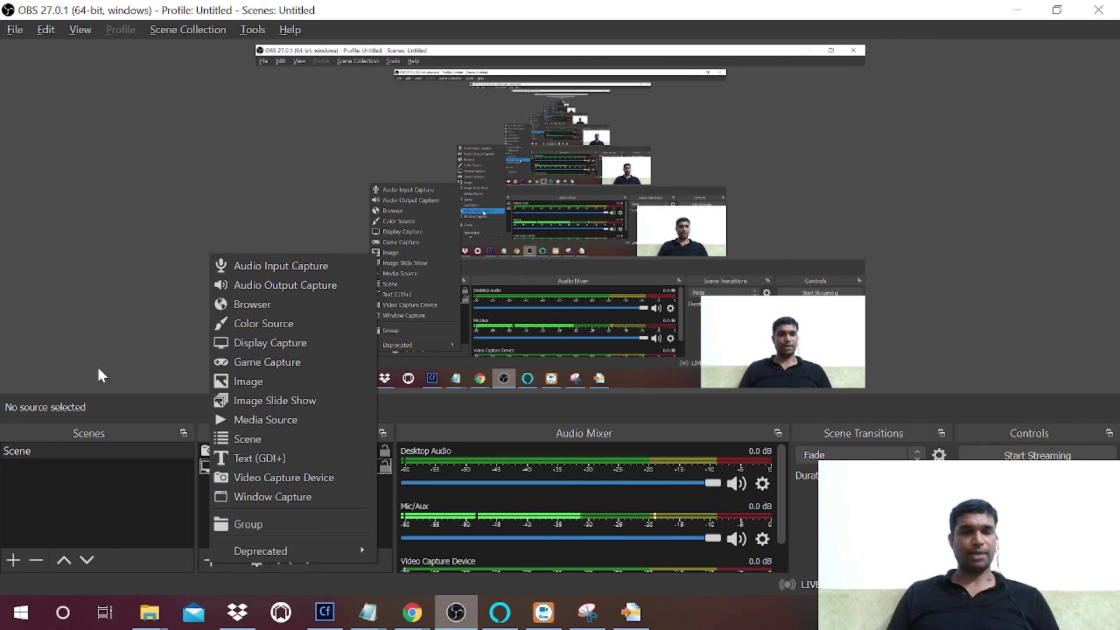
pyautogui.click(70, 271)
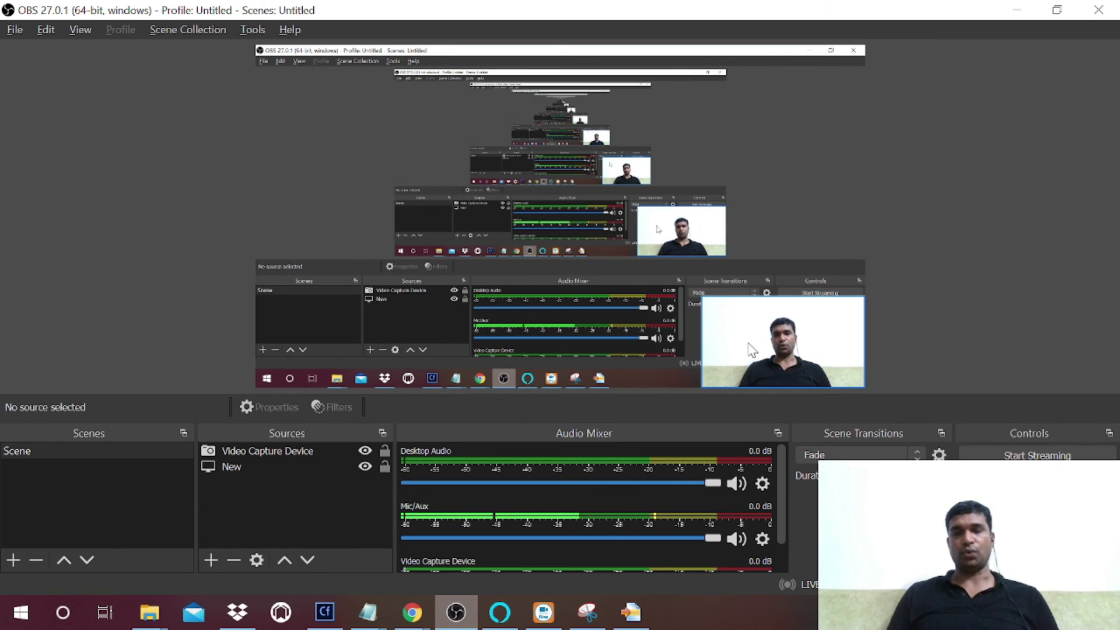